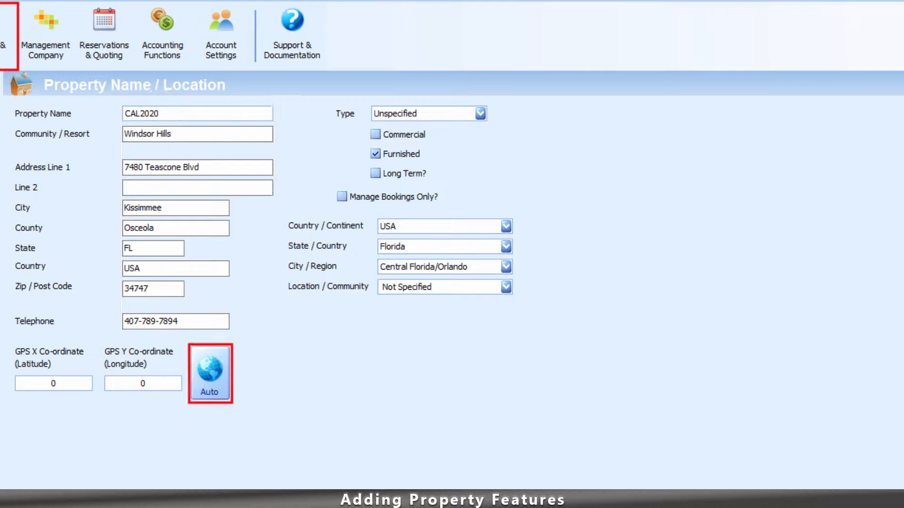
left_click(210, 373)
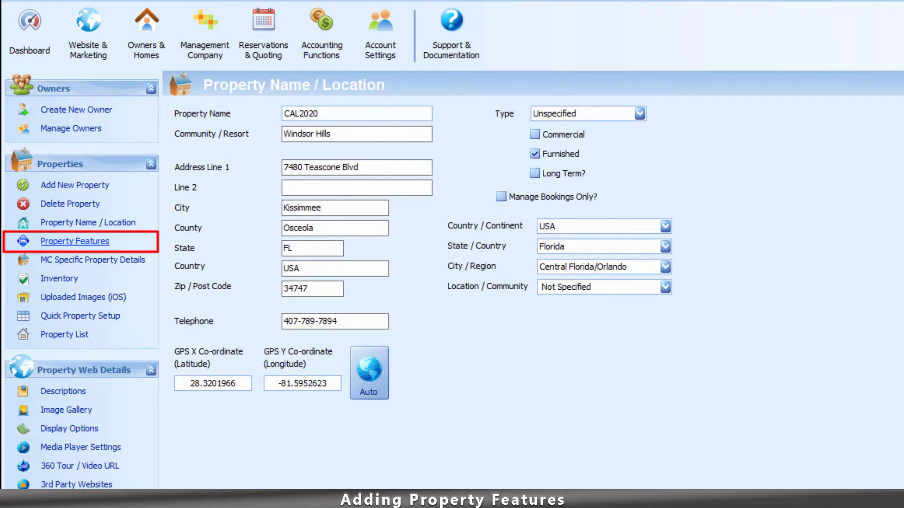
left_click(75, 242)
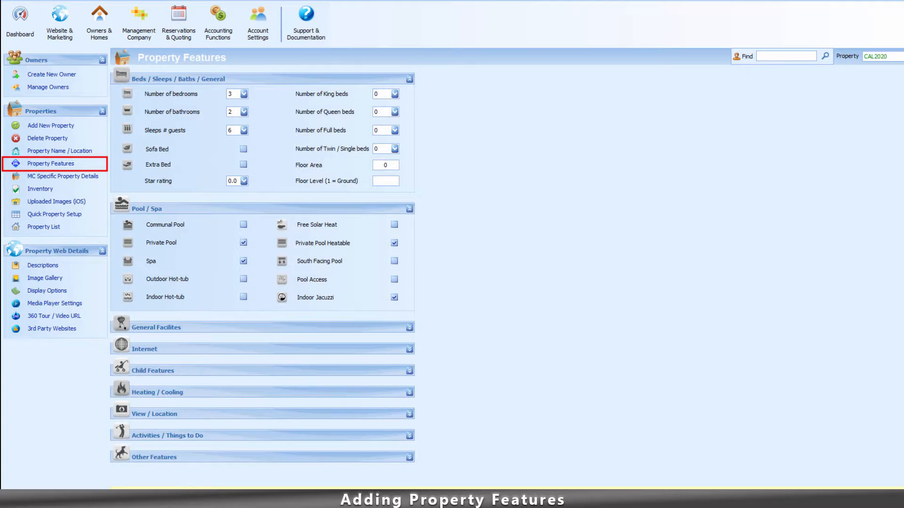
Tick BBQ, Paved Parking and Laundry in Unit under General Facilities, save, and go to MC Specific Property Details.
left_click(410, 327)
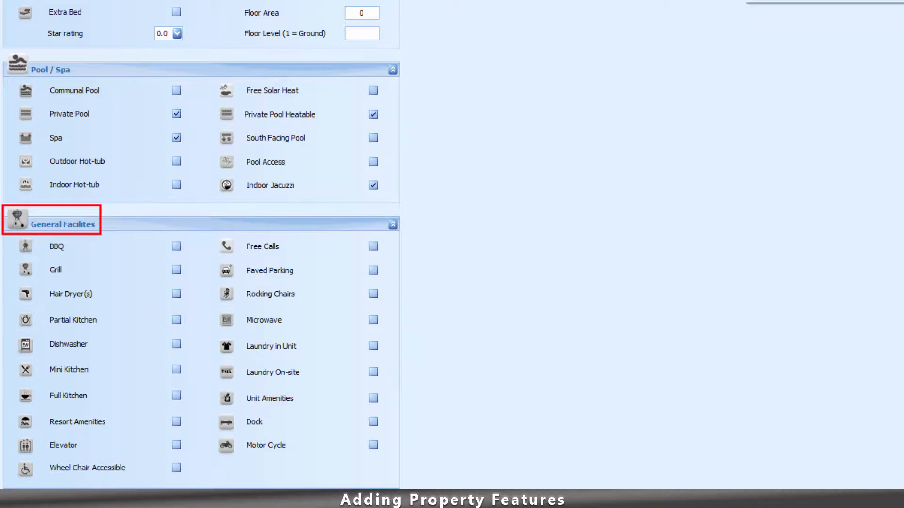
left_click(176, 247)
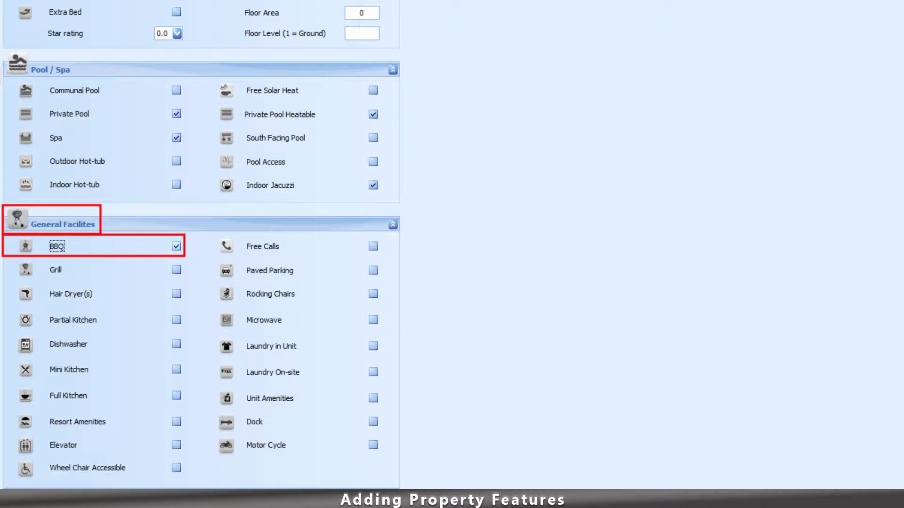
left_click(374, 271)
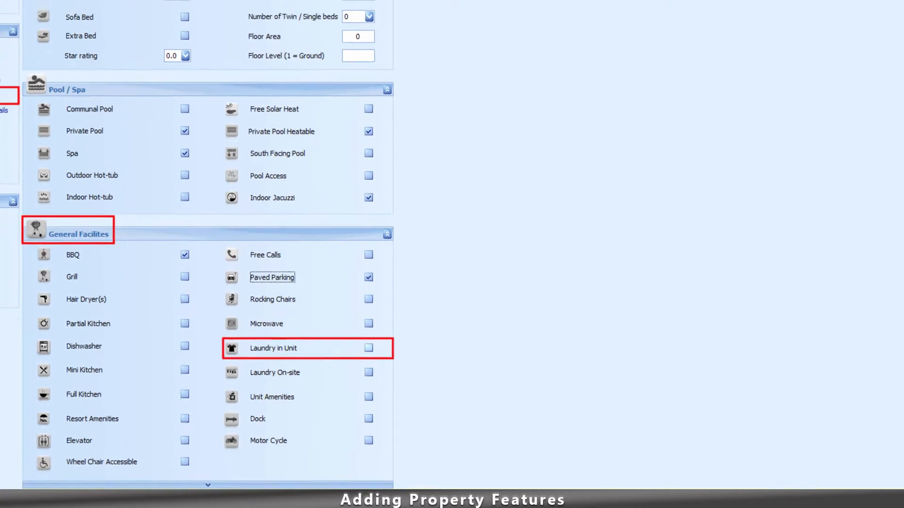
left_click(368, 348)
left_click(884, 75)
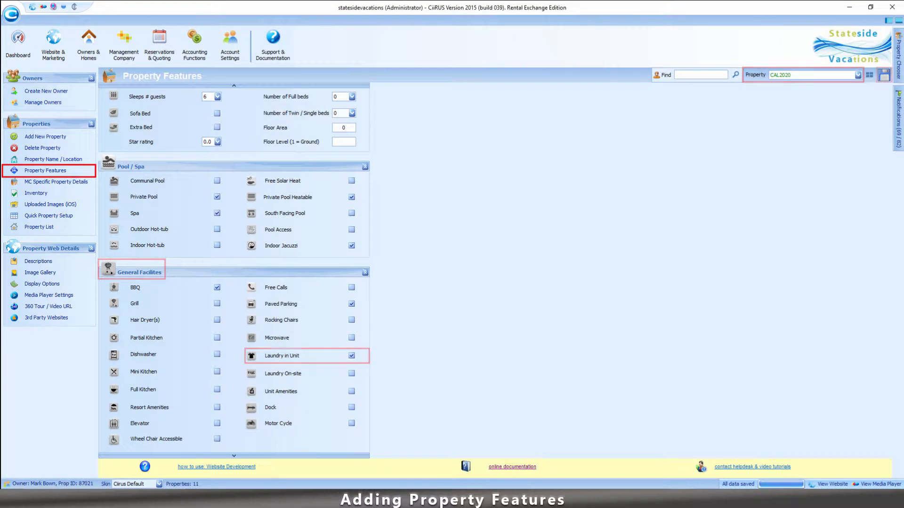
left_click(56, 181)
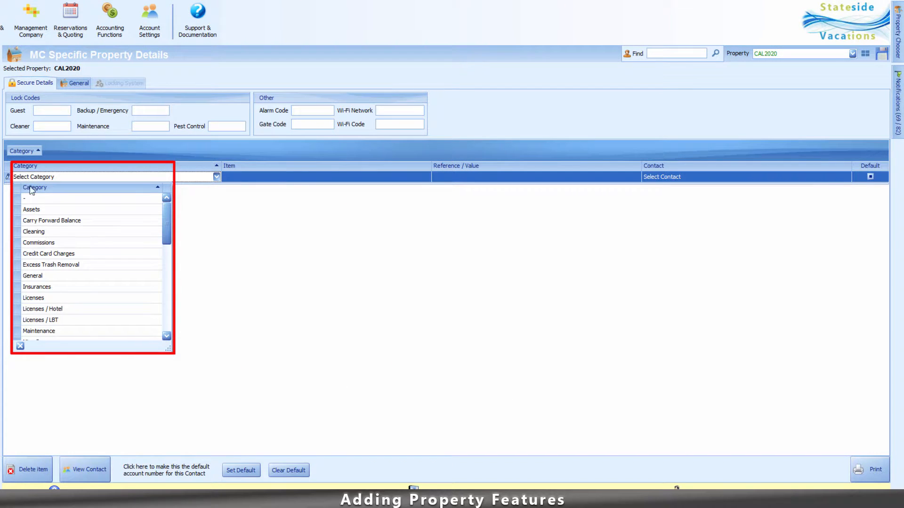
Add a Secure Details row: Utilities / Electricity, Account Number with the account reference, contact Duke Energy.
left_click_drag(166, 222, 154, 317)
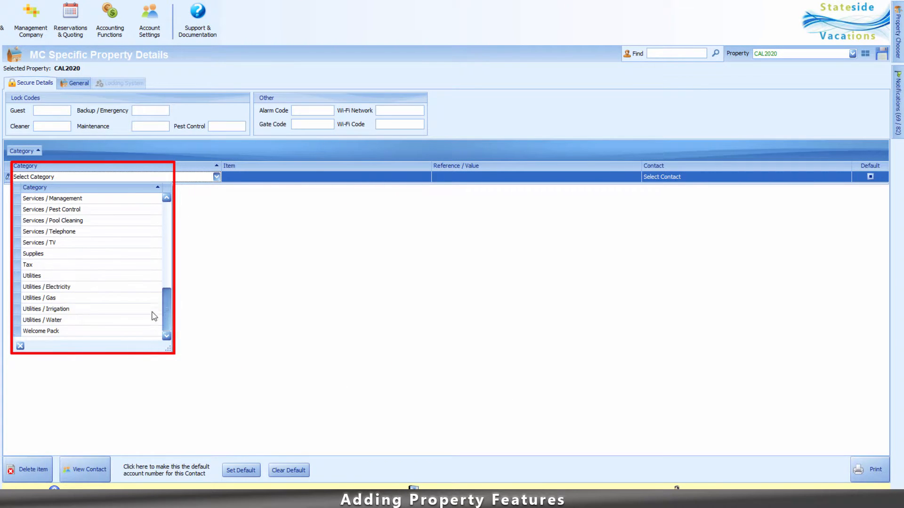
left_click(46, 288)
key("Tab")
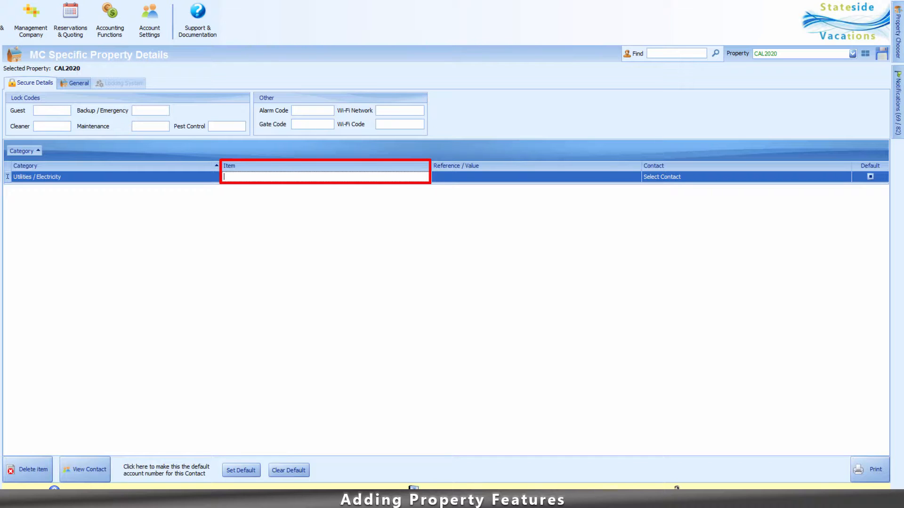
type("Account Number")
left_click(456, 178)
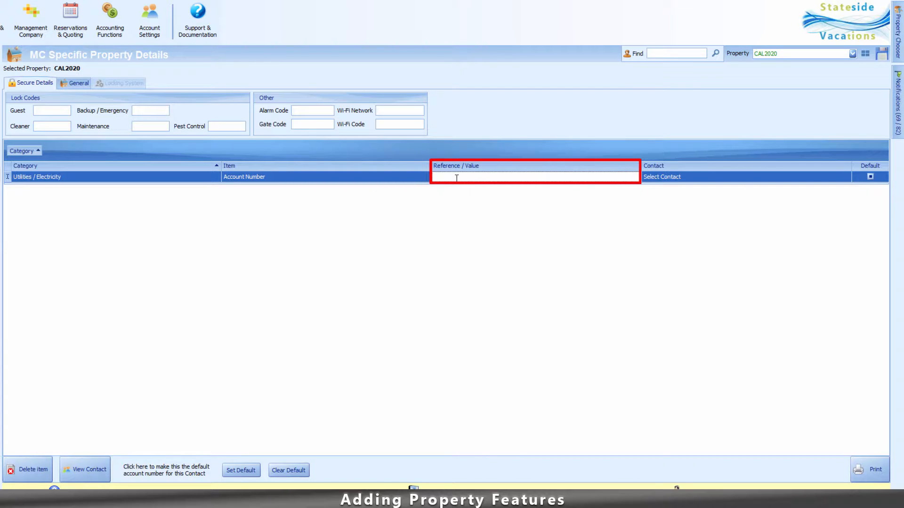
left_click(661, 179)
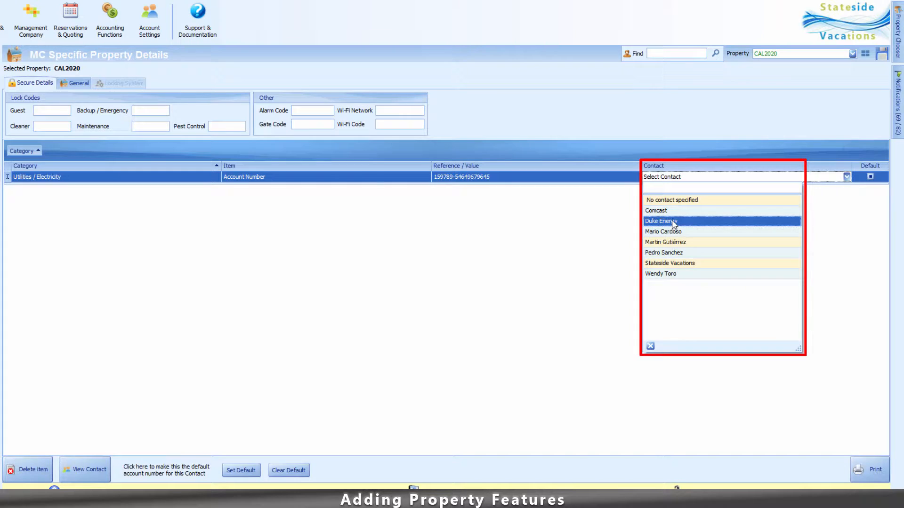
left_click(673, 221)
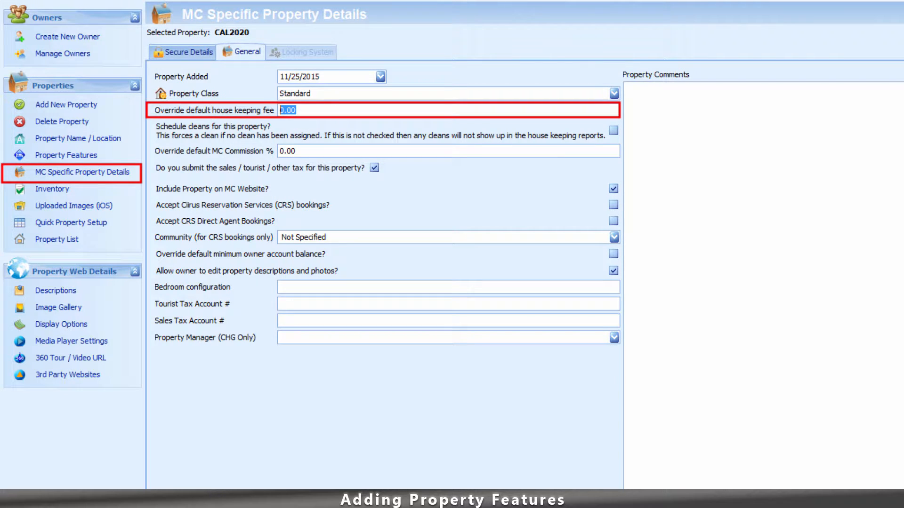
Set the housekeeping fee override to 75.00, enable Schedule cleans, and override MC commission to 15%.
type("75.00")
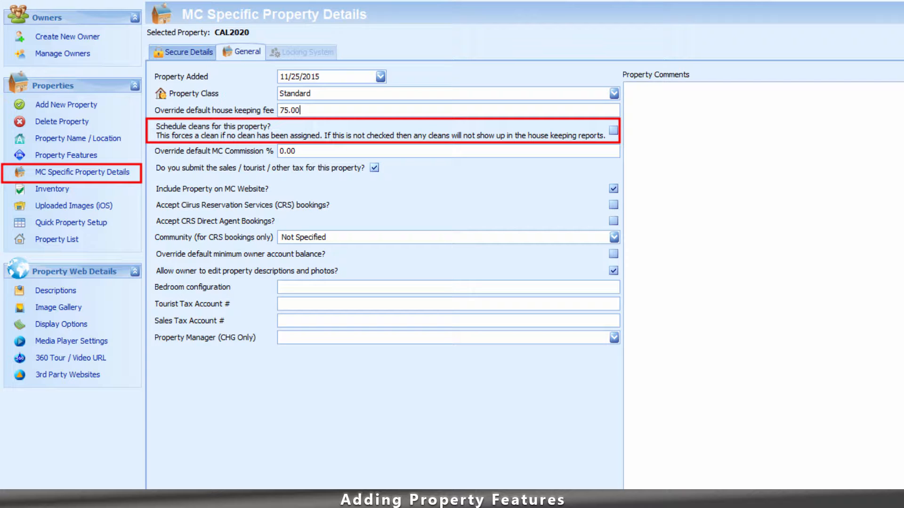
left_click(613, 129)
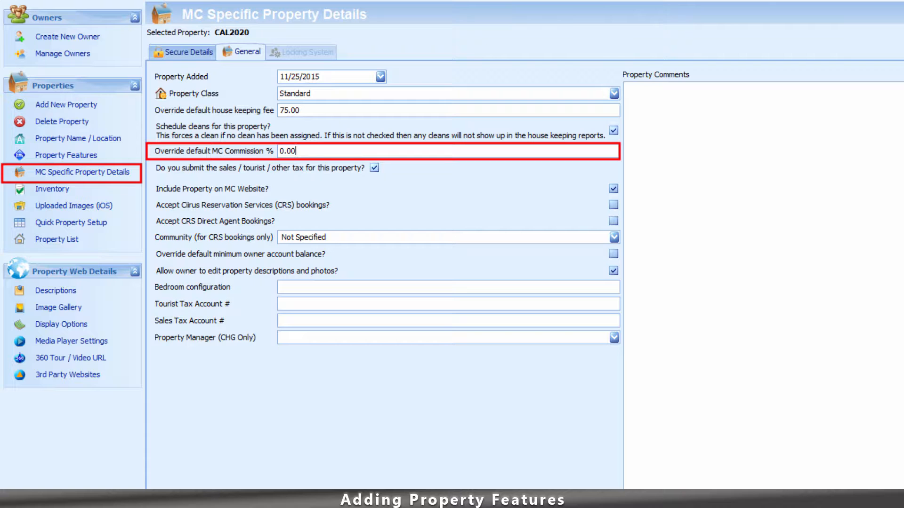
left_click_drag(297, 151, 279, 151)
type("15")
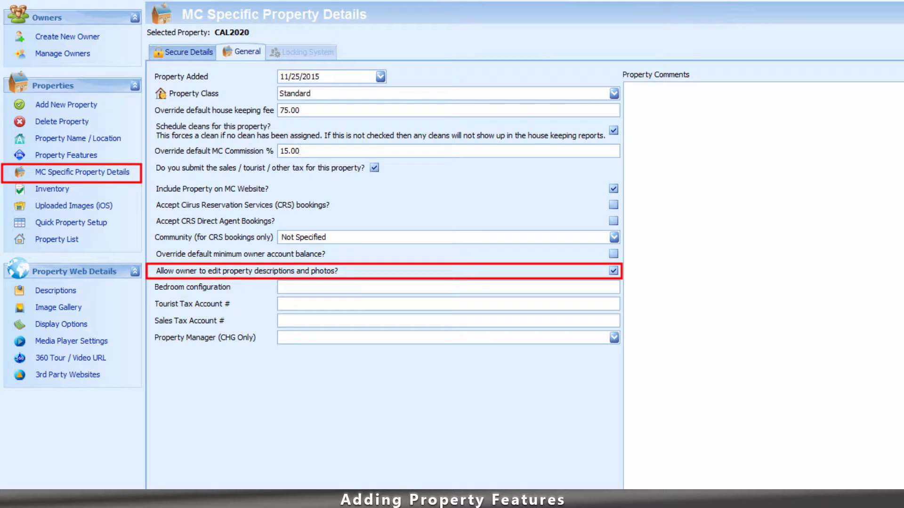
left_click(301, 288)
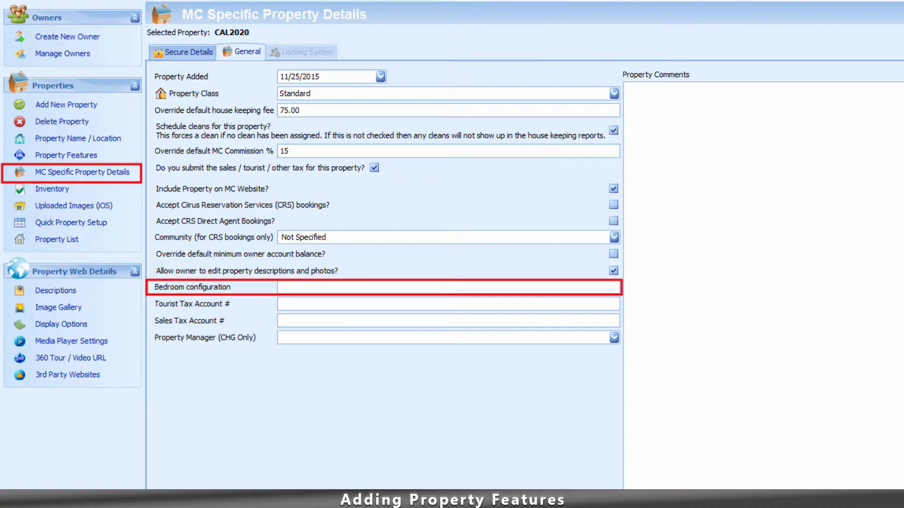
left_click(301, 305)
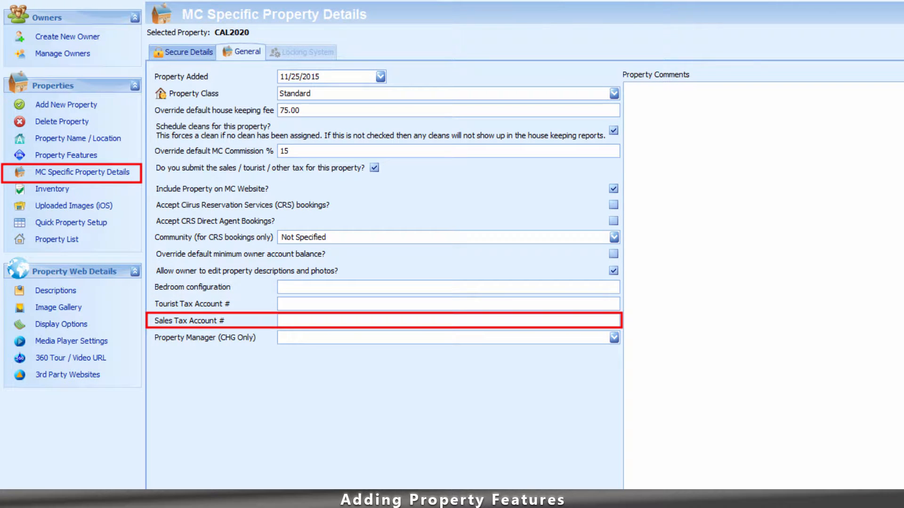
left_click(617, 88)
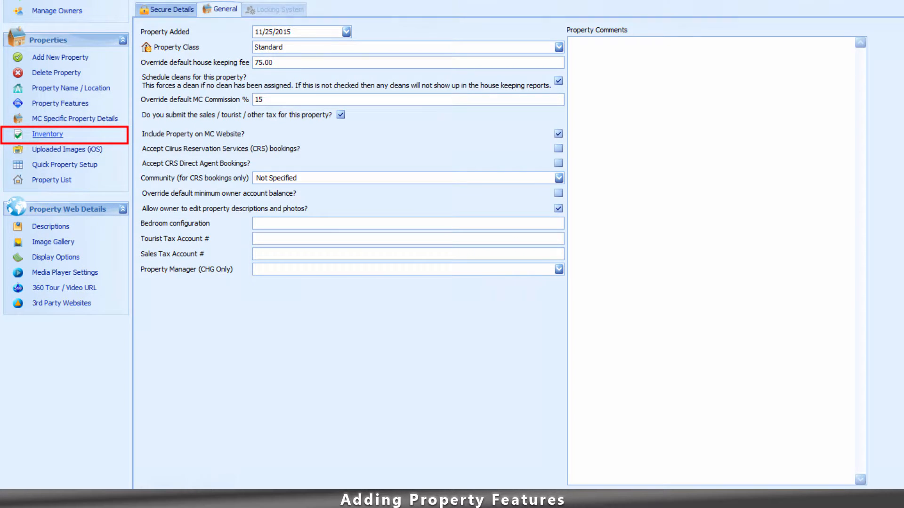
Add inventory item 'Flat Screen TV in the Living Room' with the MC comment 'Serial #123254'.
left_click(48, 135)
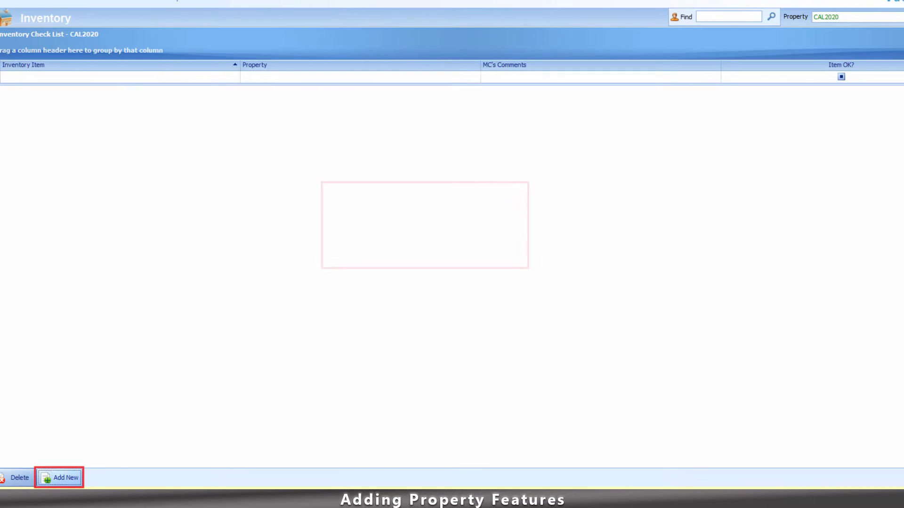
left_click(24, 479)
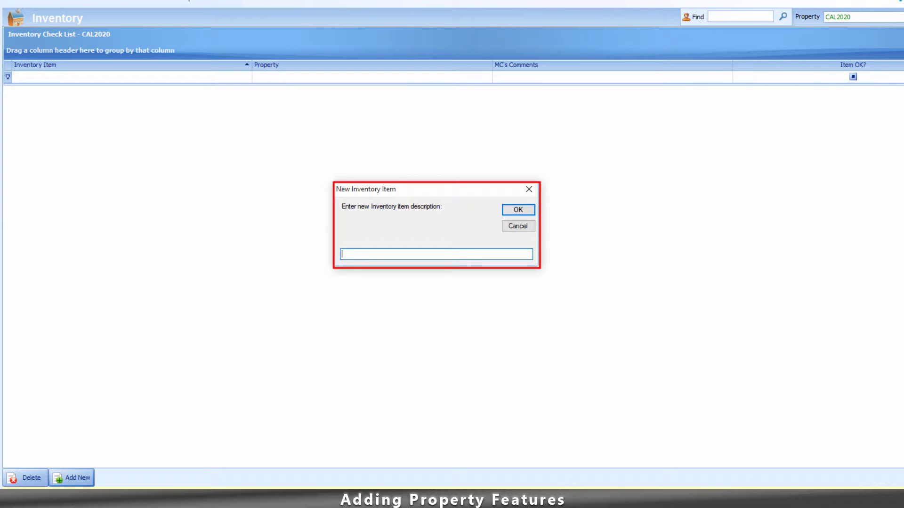
type("Flat Screen TV in the Living Room")
left_click(518, 210)
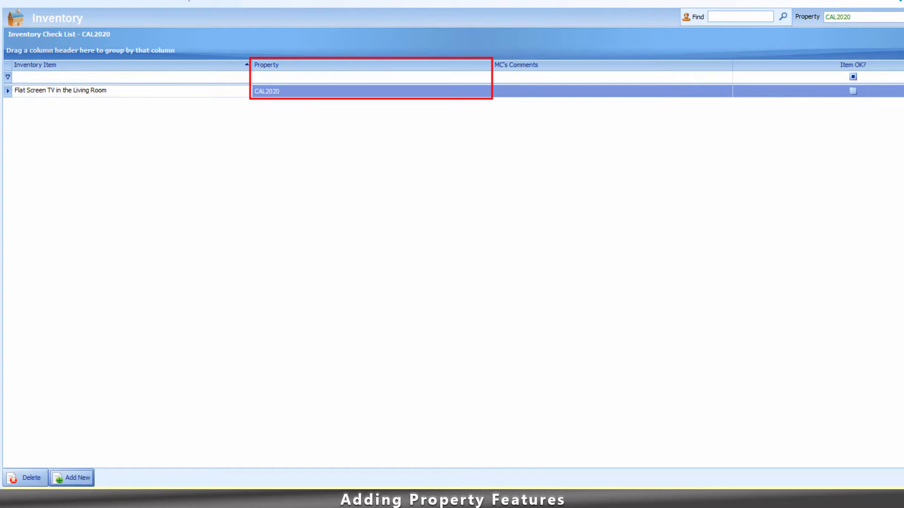
left_click(608, 91)
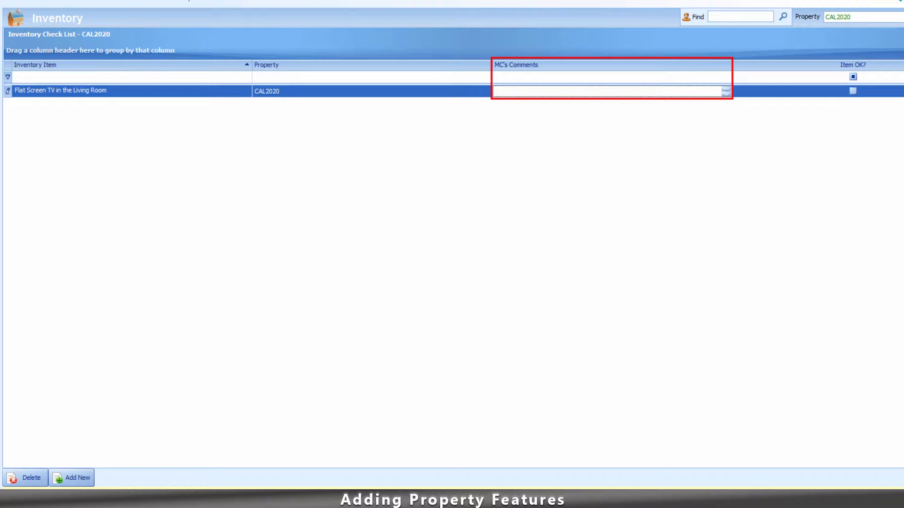
type("Serial #123254")
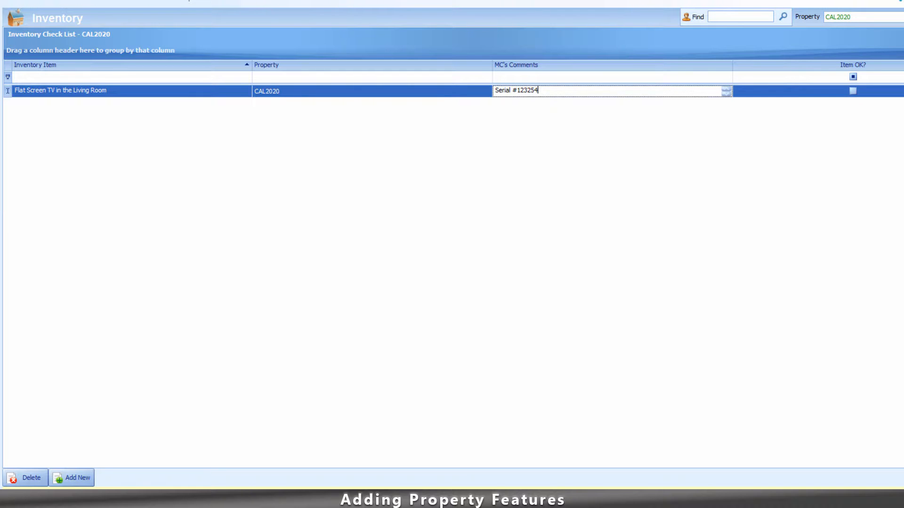
left_click(132, 91)
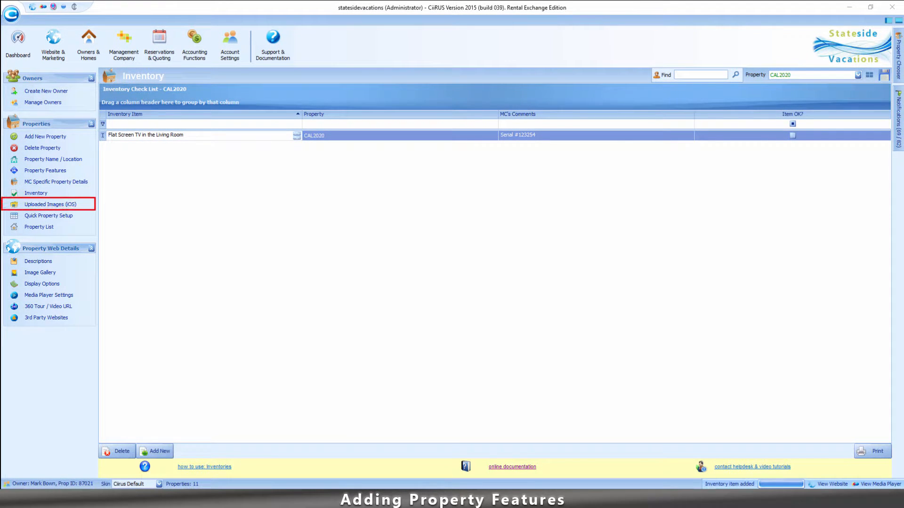
Save the TV inventory row by switching to the Uploaded Images (iOS) page.
left_click(50, 205)
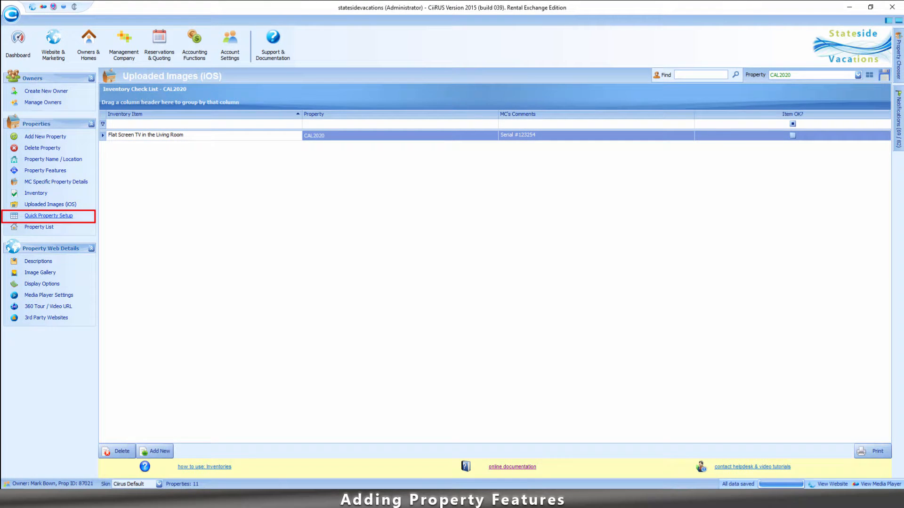
Go to Quick Property Setup from the Properties sidebar.
left_click(49, 216)
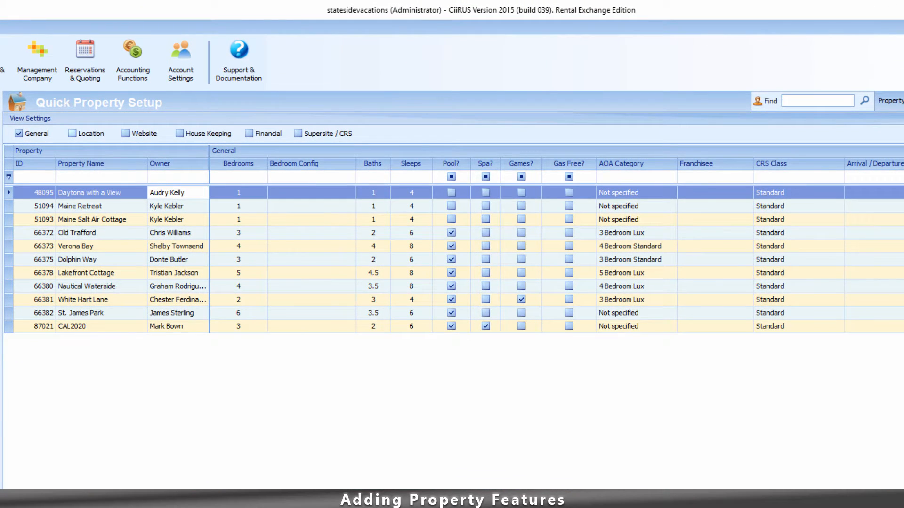
Tick the Location, Website, House Keeping, Financial and Supersite / CRS view settings.
left_click(72, 133)
left_click(125, 133)
left_click(180, 133)
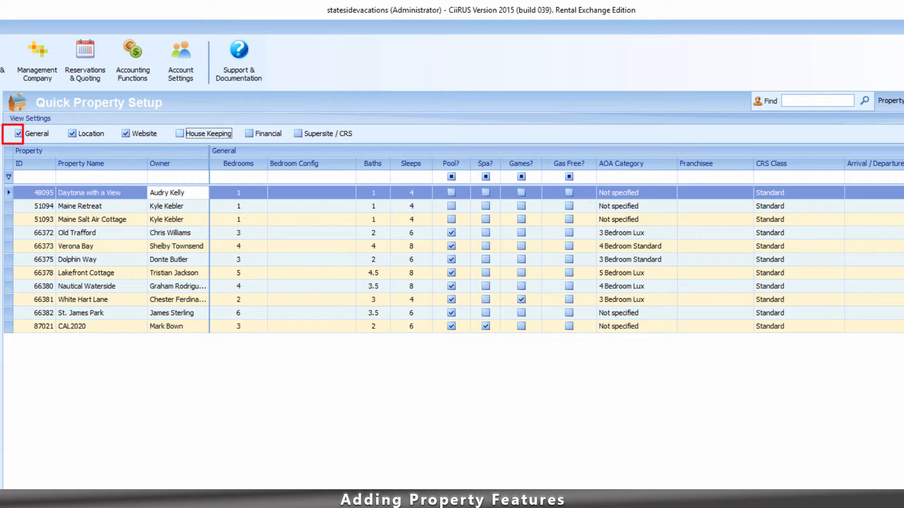
left_click(249, 134)
left_click(298, 133)
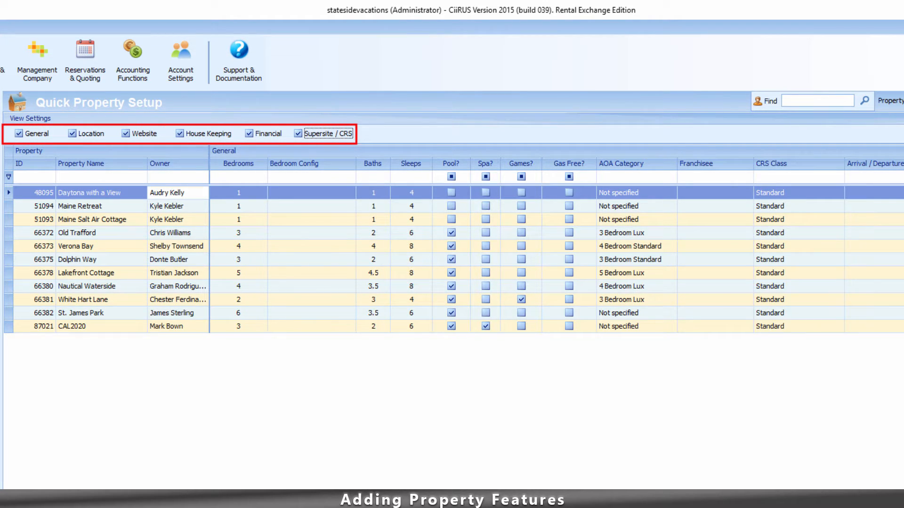
Scroll through the grid columns and select the CAL2020 property row.
left_click(311, 260)
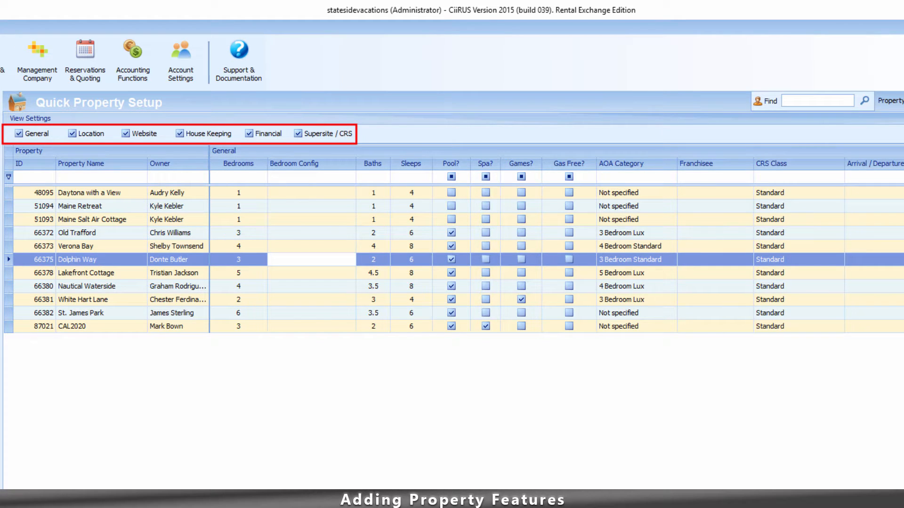
scroll(557, 240, "right", 20)
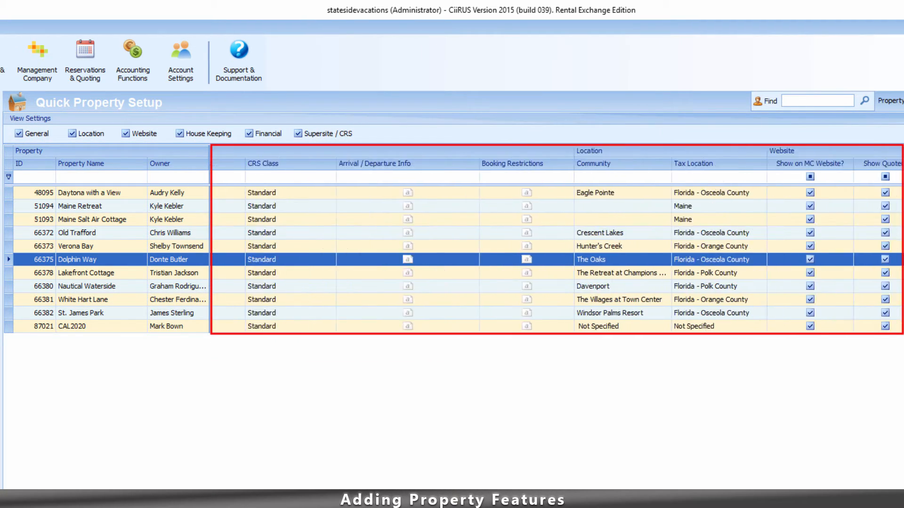
scroll(557, 240, "right", 20)
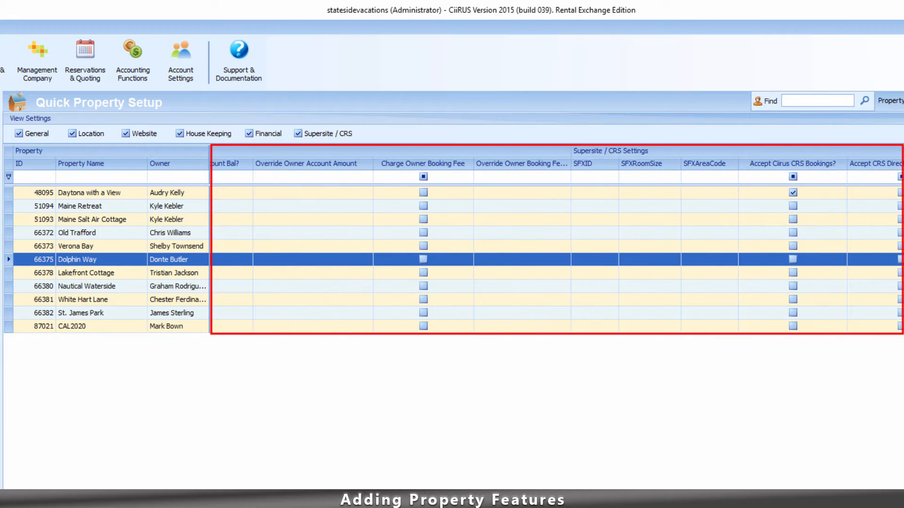
scroll(557, 240, "left", 20)
scroll(557, 240, "left", 10)
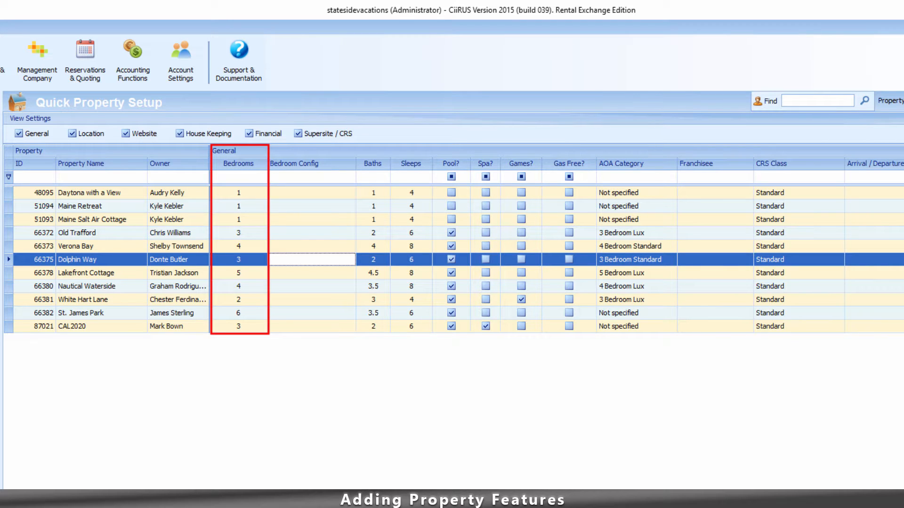
left_click(178, 326)
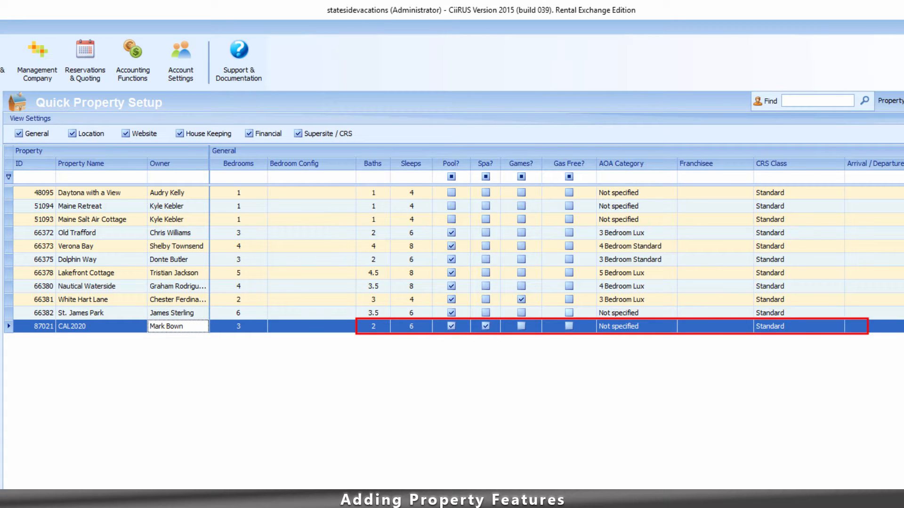
scroll(556, 240, "right", 12)
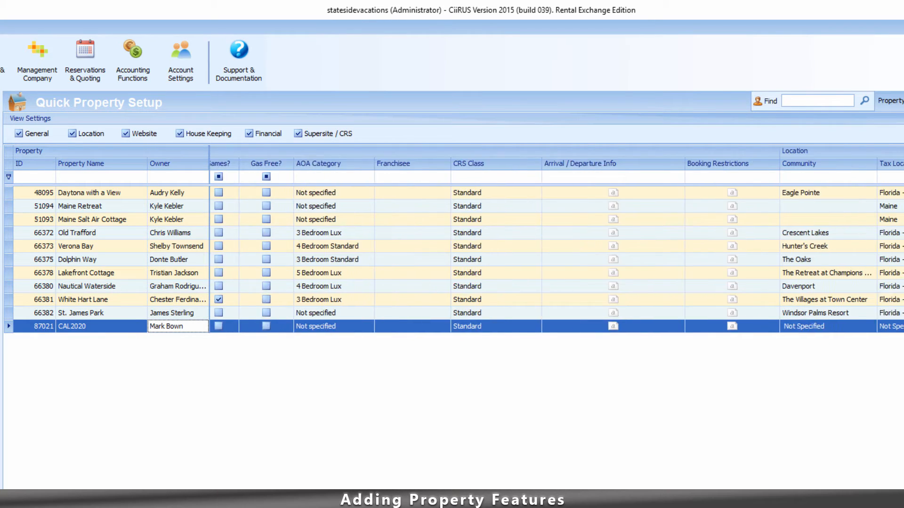
scroll(557, 240, "right", 4)
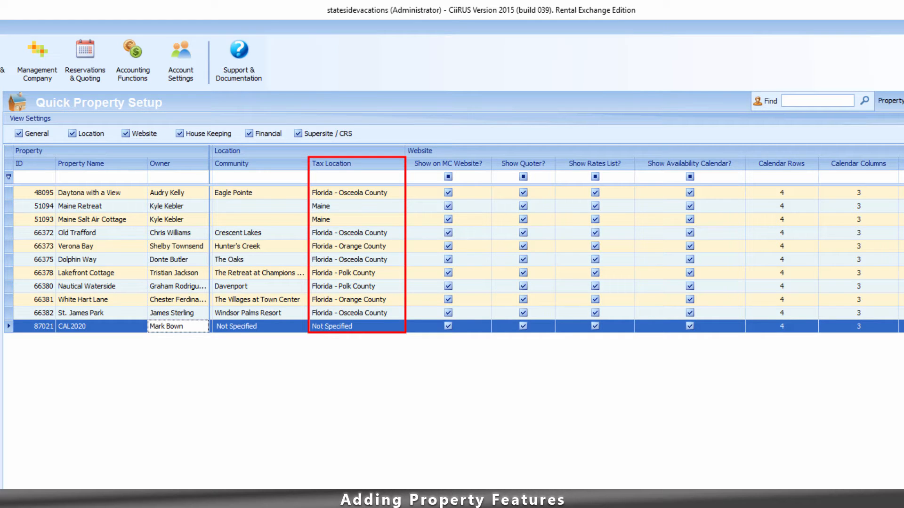
scroll(556, 241, "right", 4)
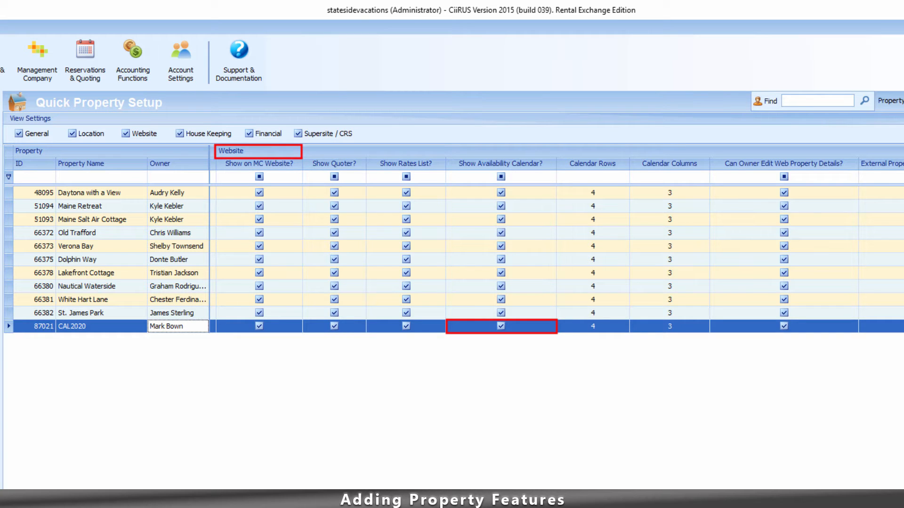
scroll(556, 254, "right", 10)
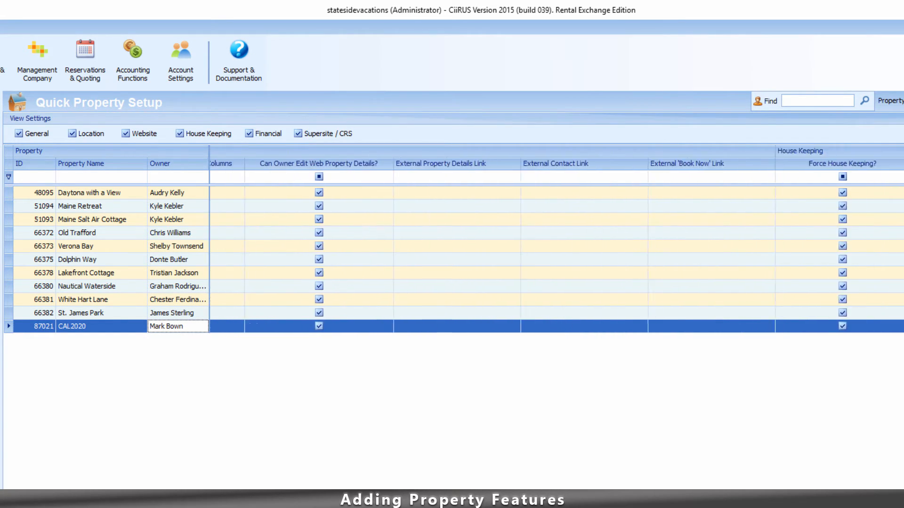
scroll(556, 241, "right", 2)
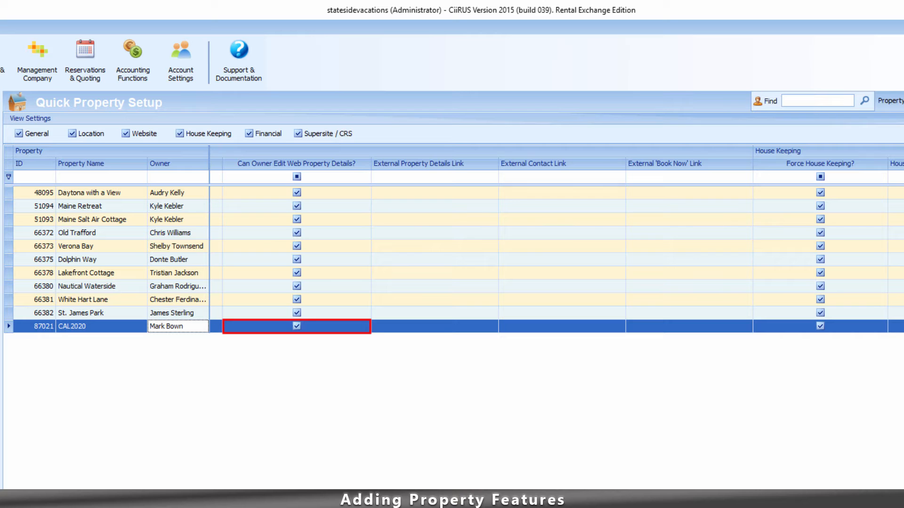
scroll(557, 254, "right", 10)
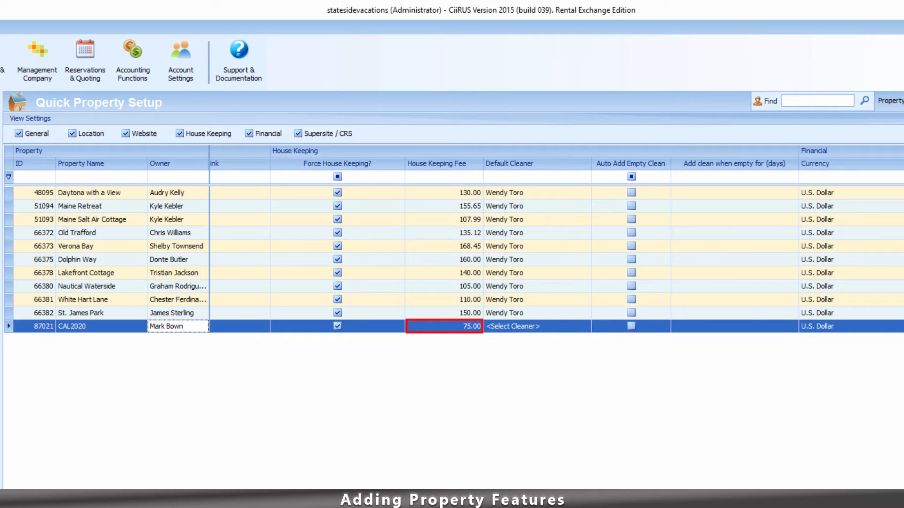
Tick Auto Add Empty Clean in the CAL2020 row of the grid.
scroll(556, 259, "right", 5)
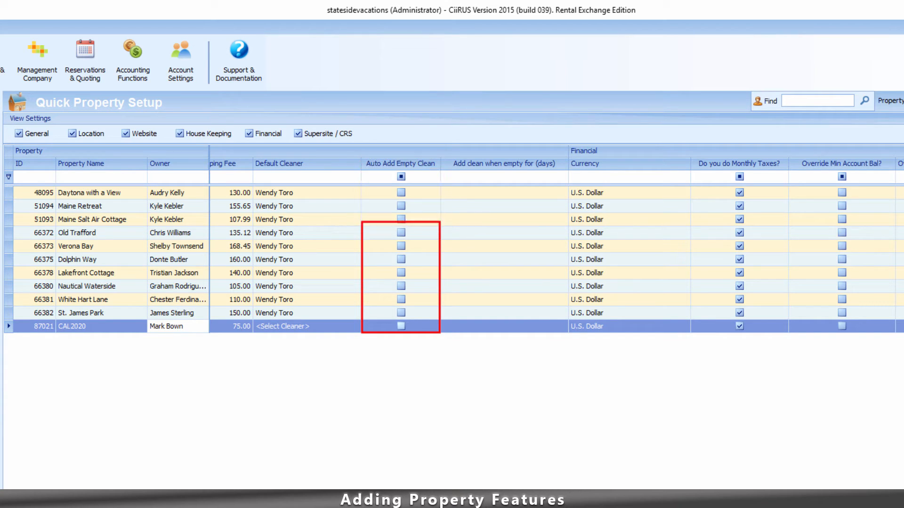
left_click(402, 326)
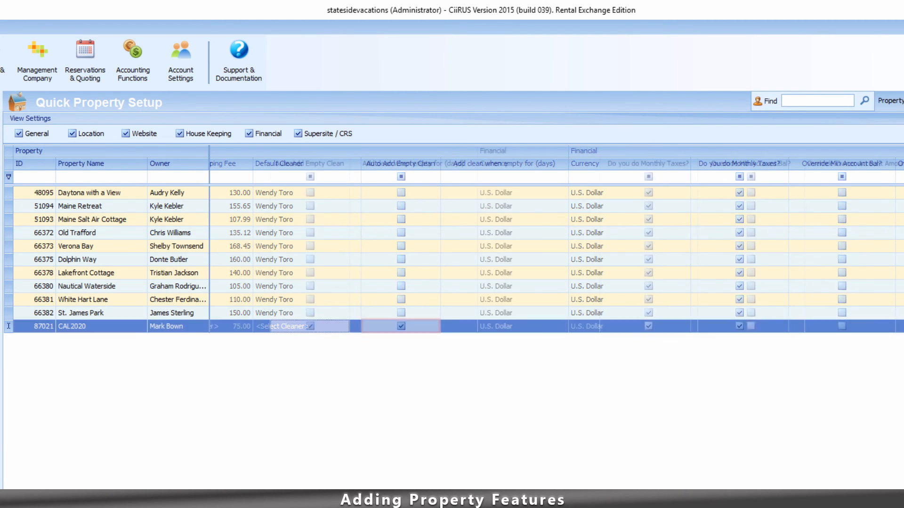
Set CAL2020's Override Owner Account Amount to 500.00 and tick Charge Owner Booking Fee.
scroll(556, 240, "right", 10)
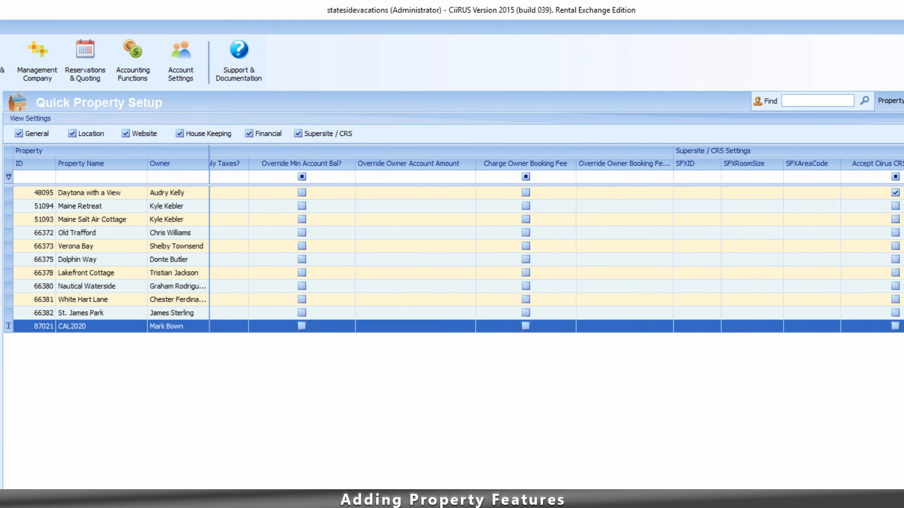
scroll(556, 240, "left", 3)
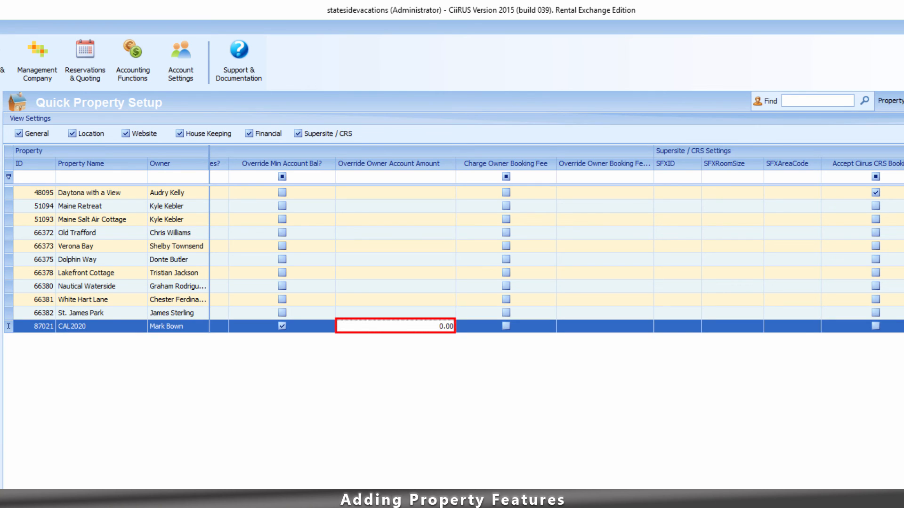
type("0")
key("Tab")
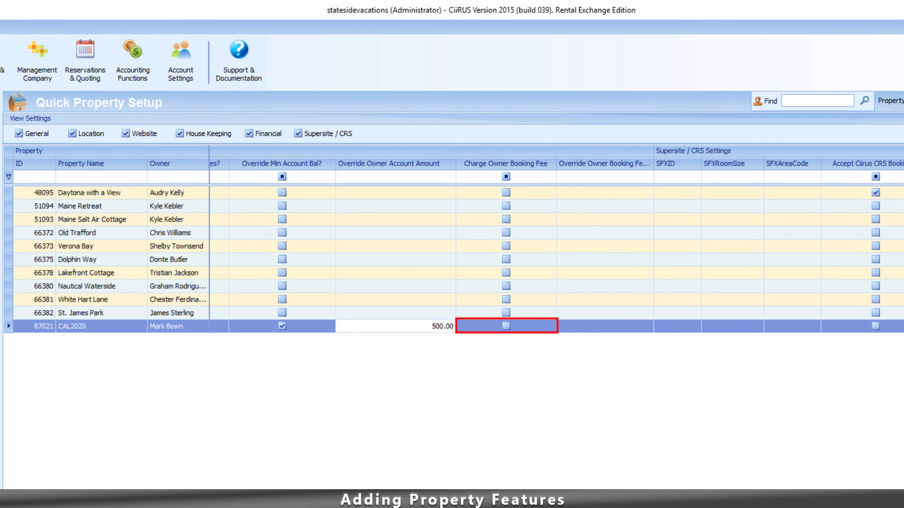
key("space")
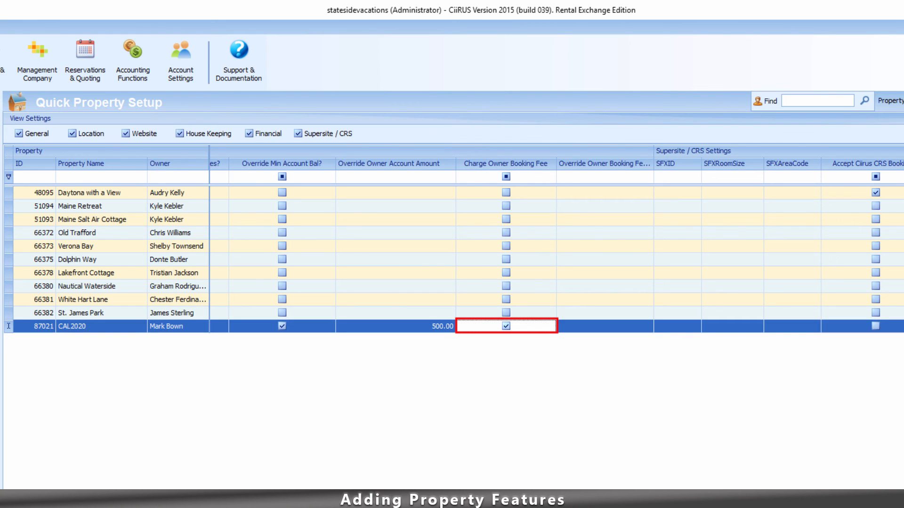
key("Tab")
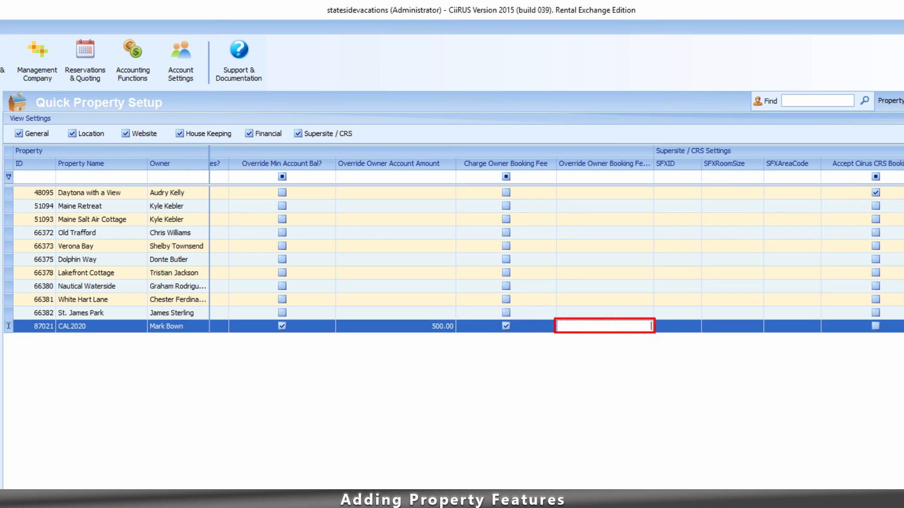